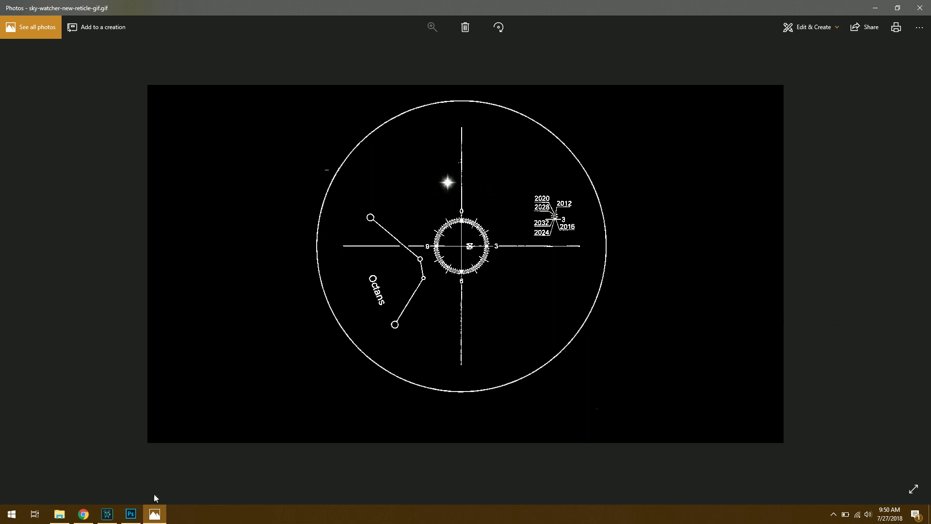
# Step: Switch to the reticle document, collapse the History panel, and hide the star layer
pyautogui.click(138, 513)
pyautogui.scroll(2, 359, 266)
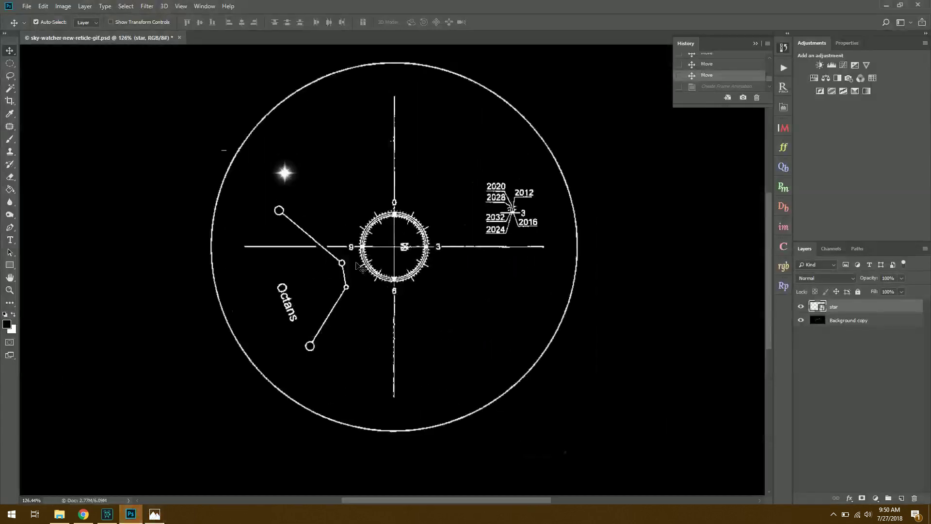
pyautogui.click(756, 43)
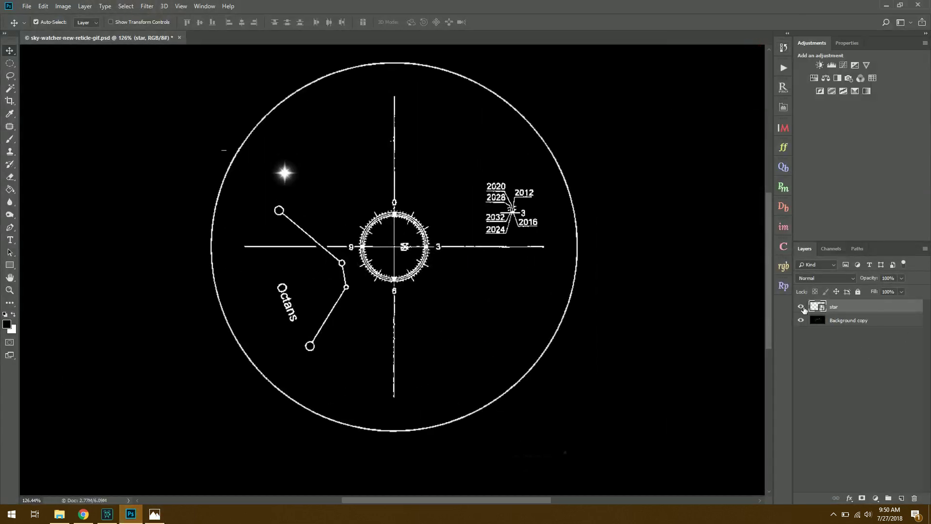
pyautogui.click(800, 306)
pyautogui.click(858, 320)
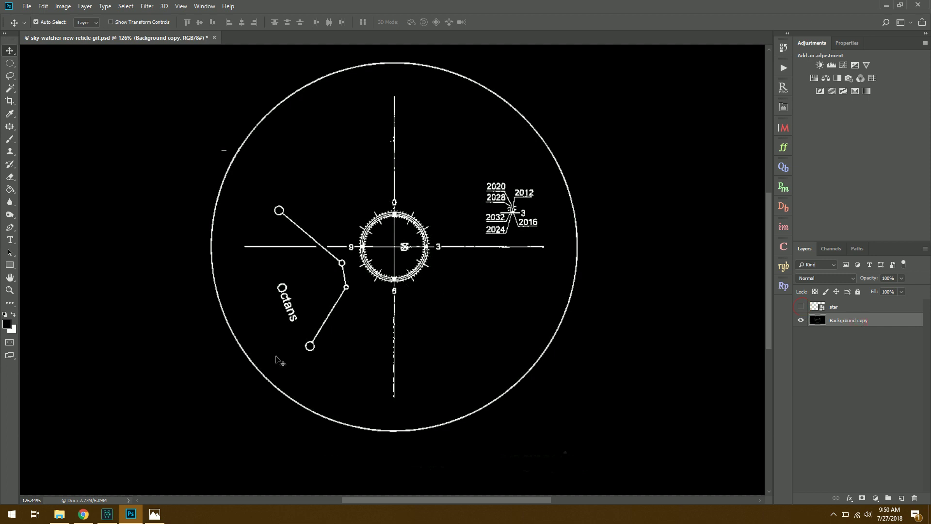
pyautogui.scroll(-1, 330, 291)
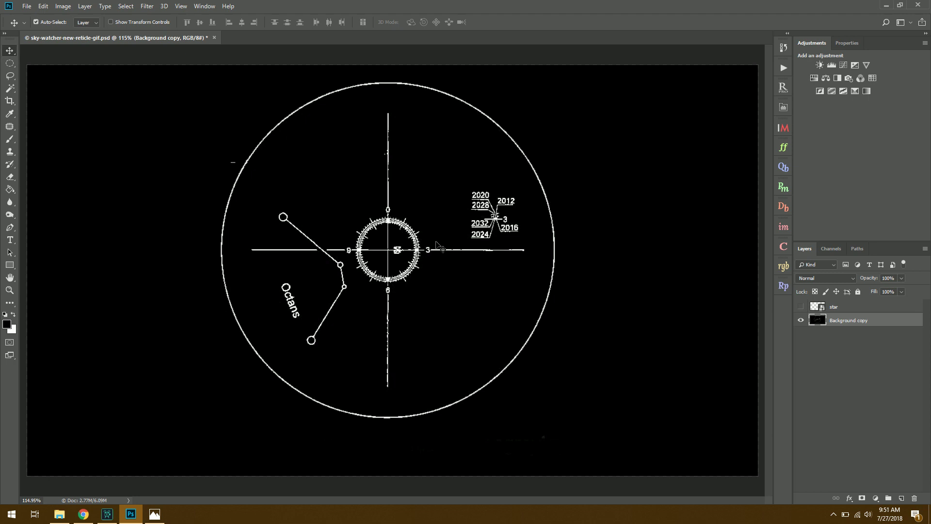
# Step: View the star alone by hiding Background copy, zoom to inspect, then show Background copy again
pyautogui.click(832, 307)
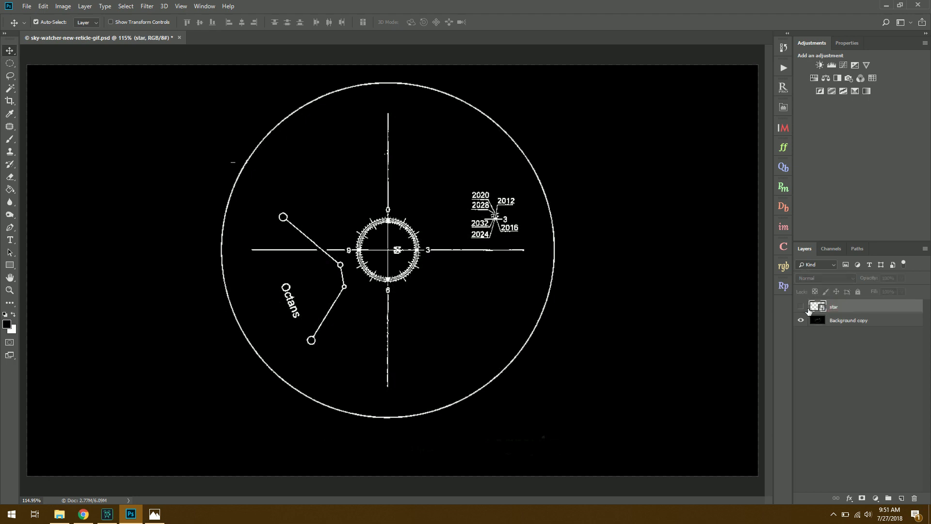
pyautogui.click(802, 307)
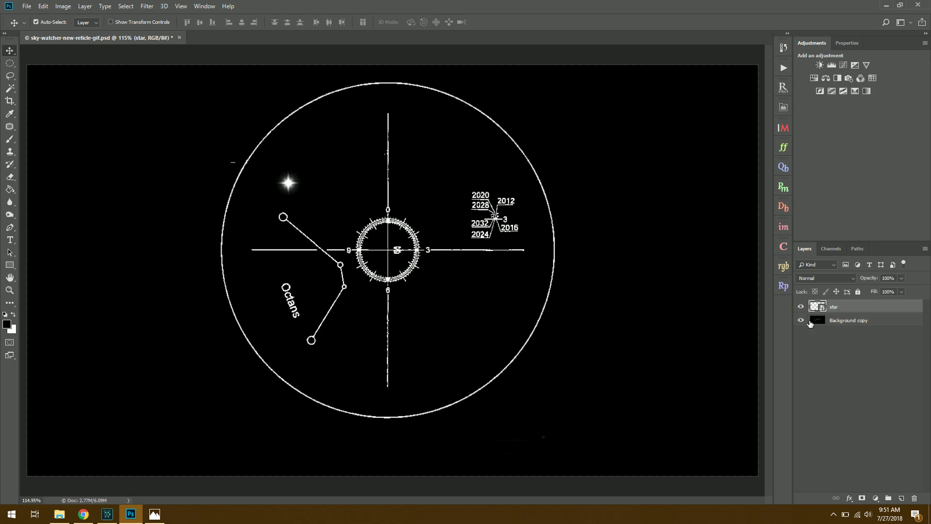
pyautogui.click(801, 320)
pyautogui.scroll(4, 286, 174)
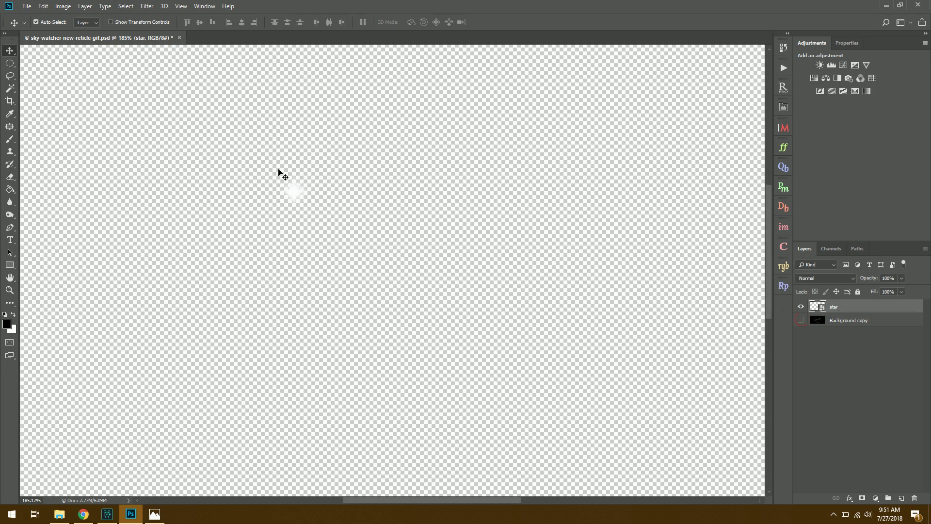
pyautogui.scroll(6, 320, 219)
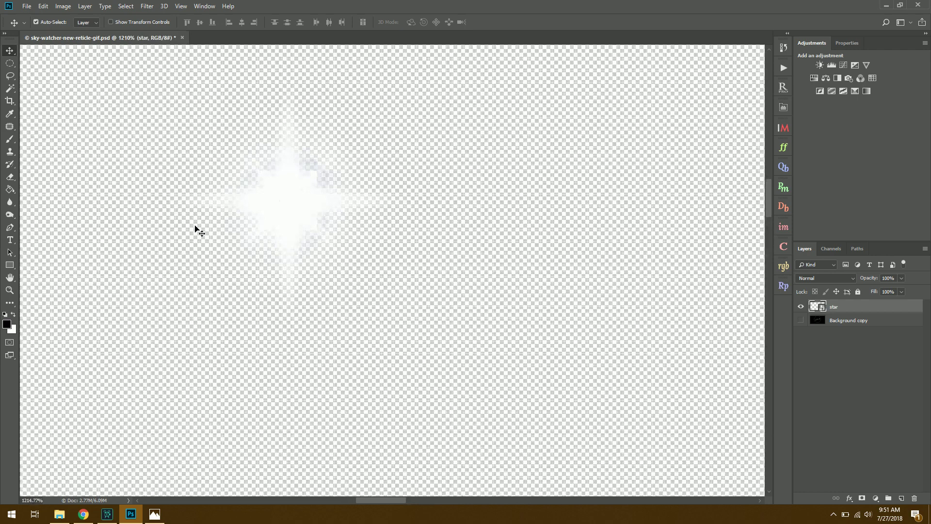
pyautogui.scroll(-10, 417, 209)
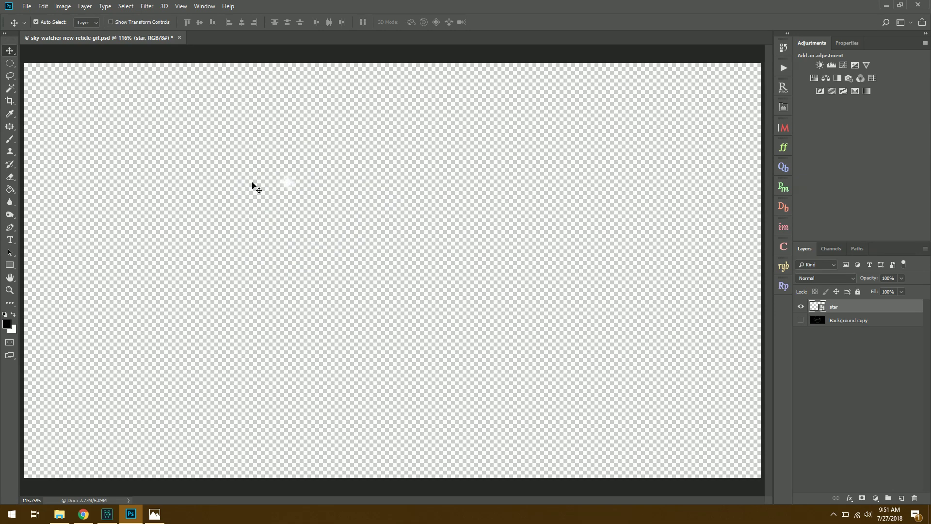
pyautogui.click(801, 320)
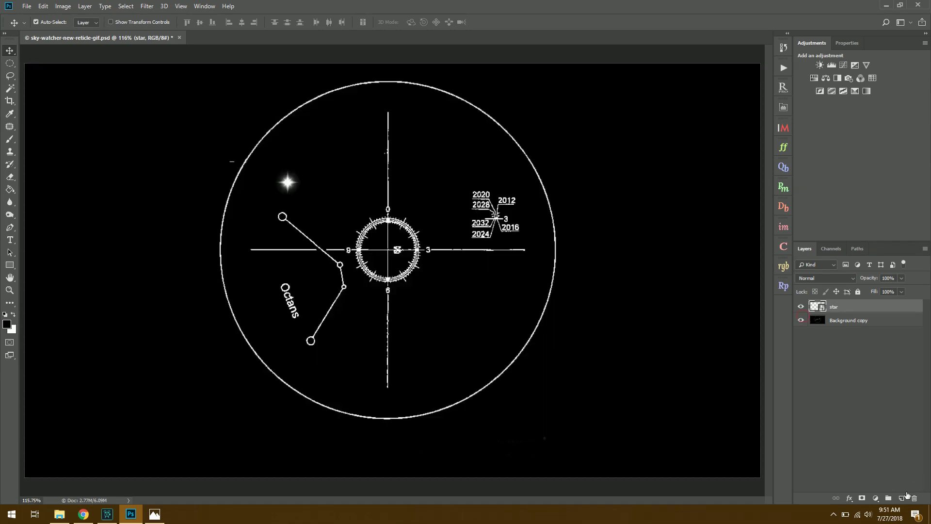
# Step: Paint a soft white dot on a new layer and move it down toward the left edge
pyautogui.click(902, 499)
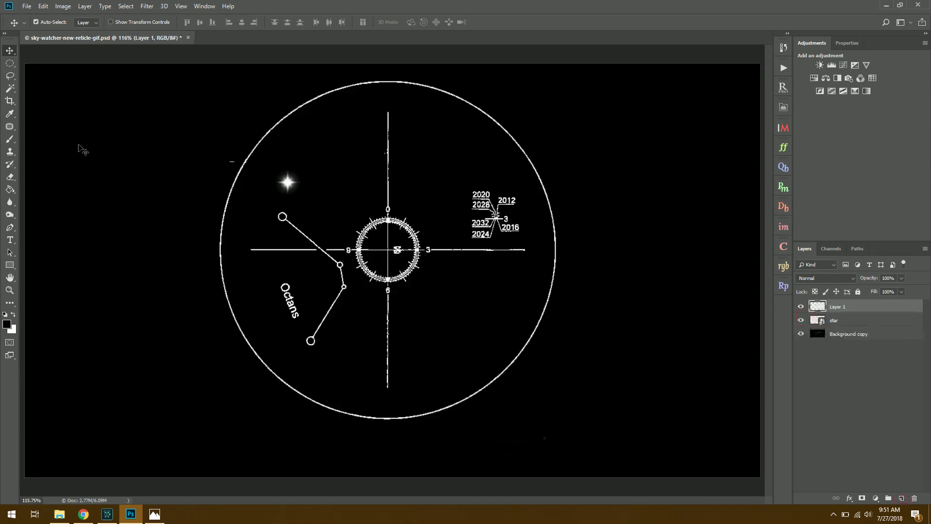
pyautogui.click(10, 139)
pyautogui.click(12, 314)
pyautogui.click(117, 151)
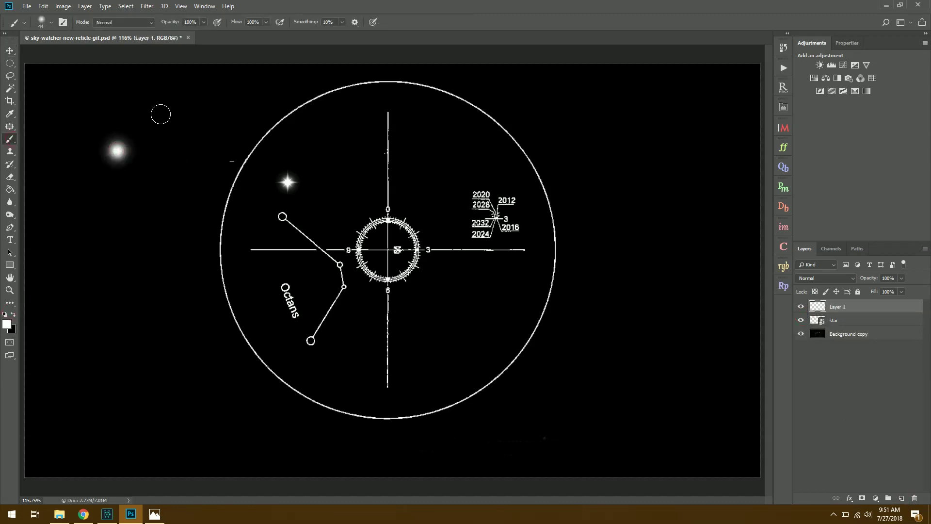
pyautogui.click(10, 51)
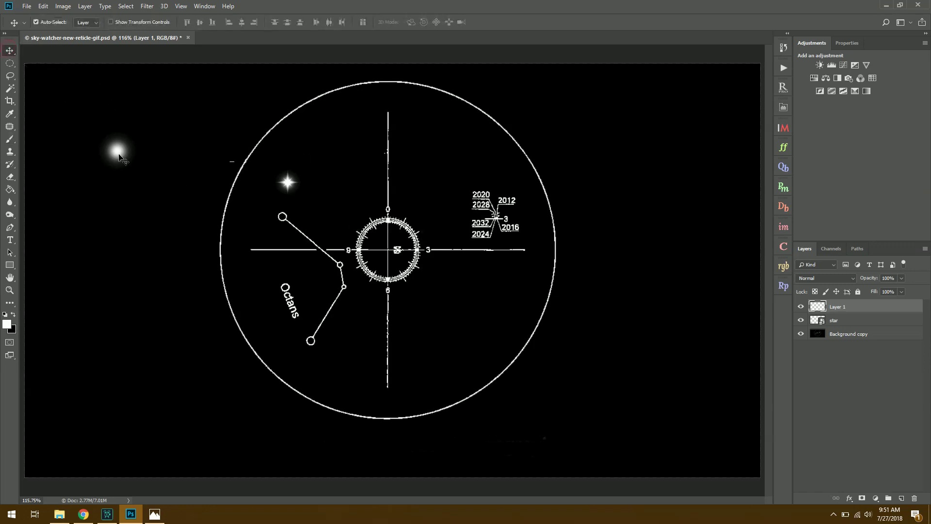
pyautogui.moveTo(119, 155); pyautogui.dragTo(106, 210)
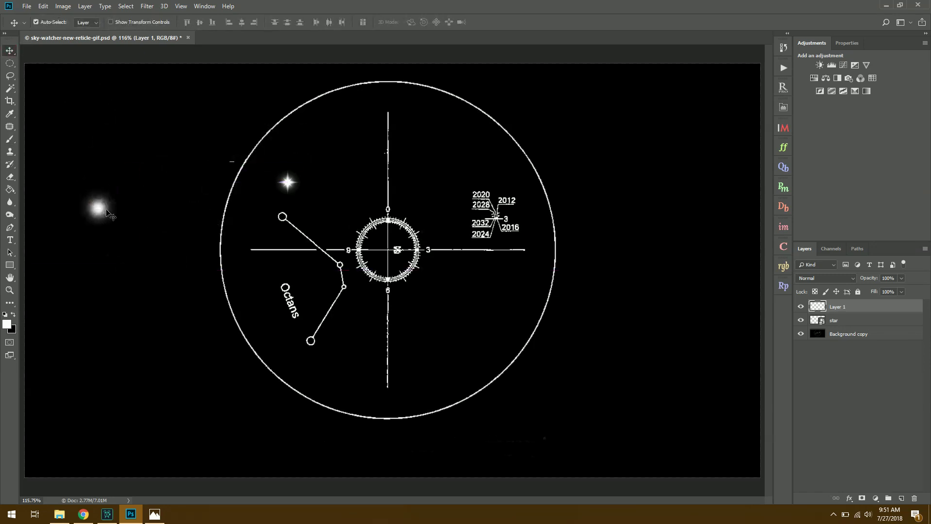
# Step: Nudge the star slightly up and right, then delete the temporary Layer 1
pyautogui.click(854, 321)
pyautogui.moveTo(288, 180); pyautogui.dragTo(318, 169)
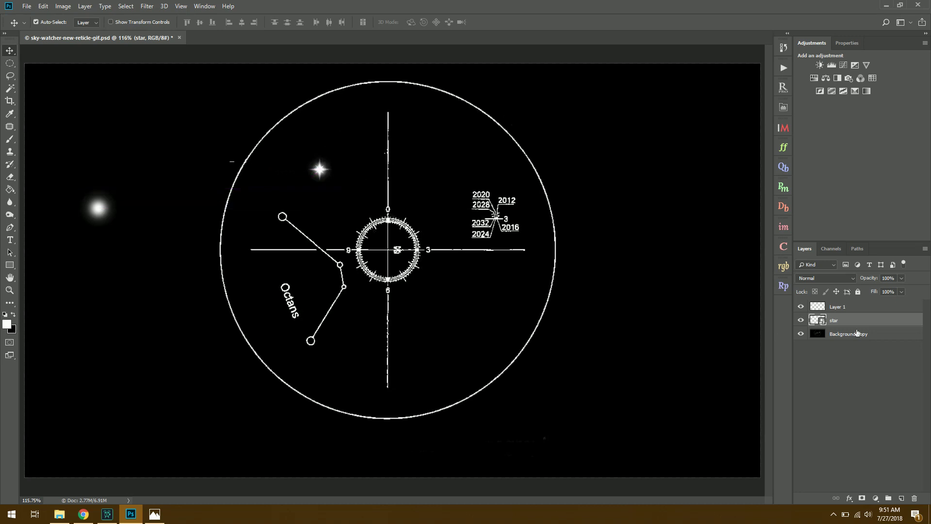
pyautogui.rightClick(863, 309)
pyautogui.click(756, 173)
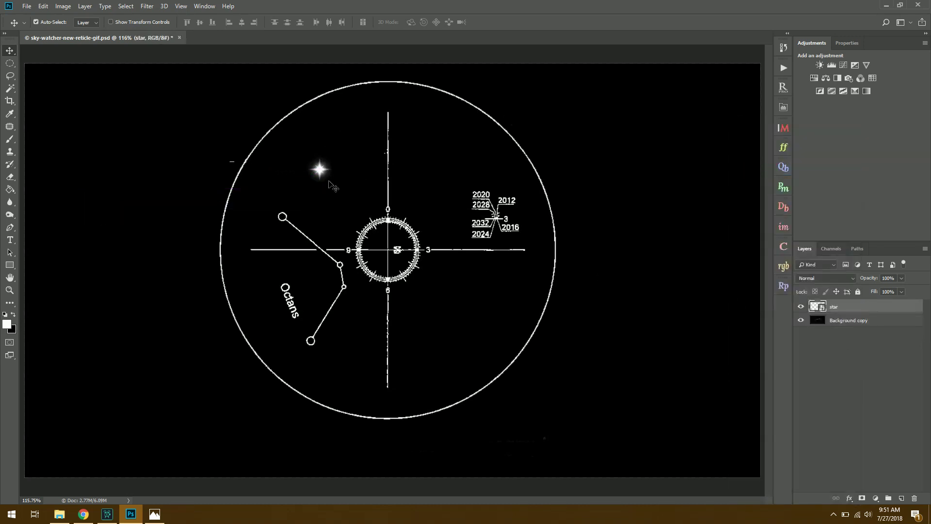
# Step: Move the star left toward the reticle's upper-left and show the Timeline panel
pyautogui.moveTo(321, 174); pyautogui.dragTo(284, 183)
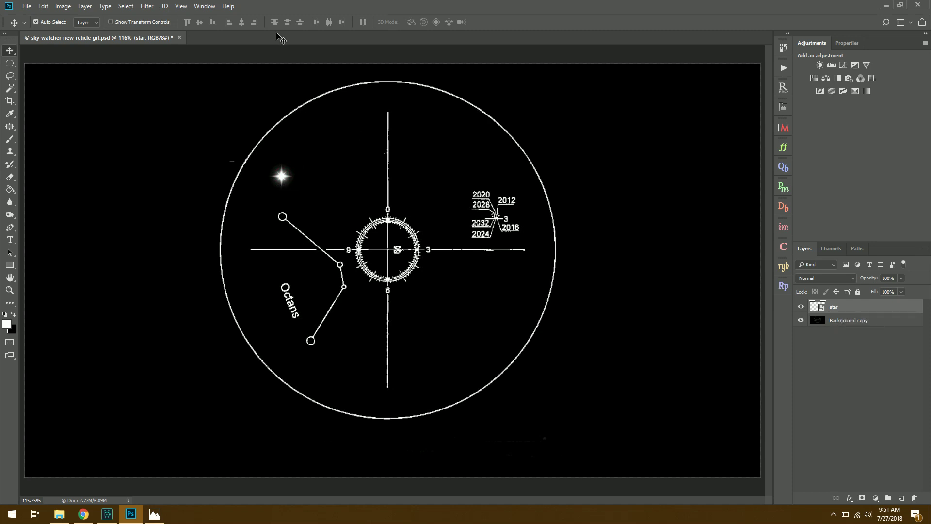
pyautogui.click(204, 5)
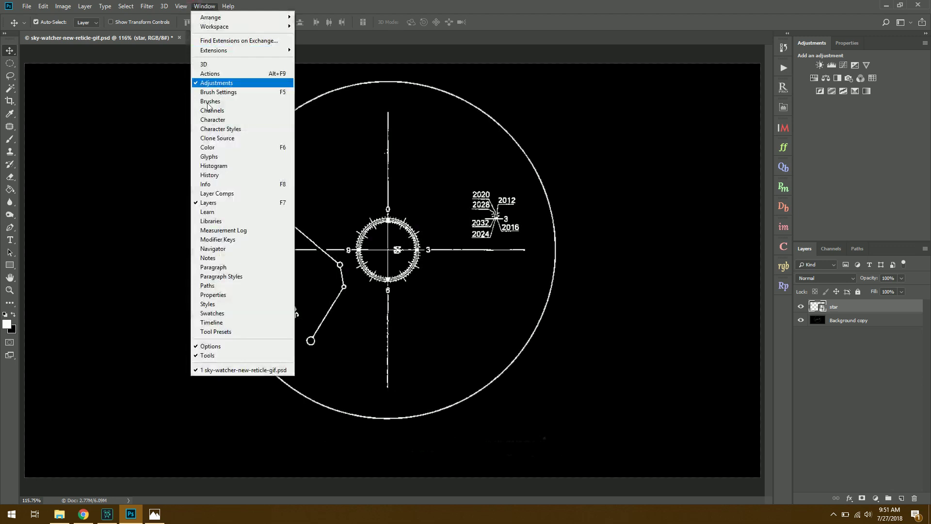
pyautogui.click(252, 323)
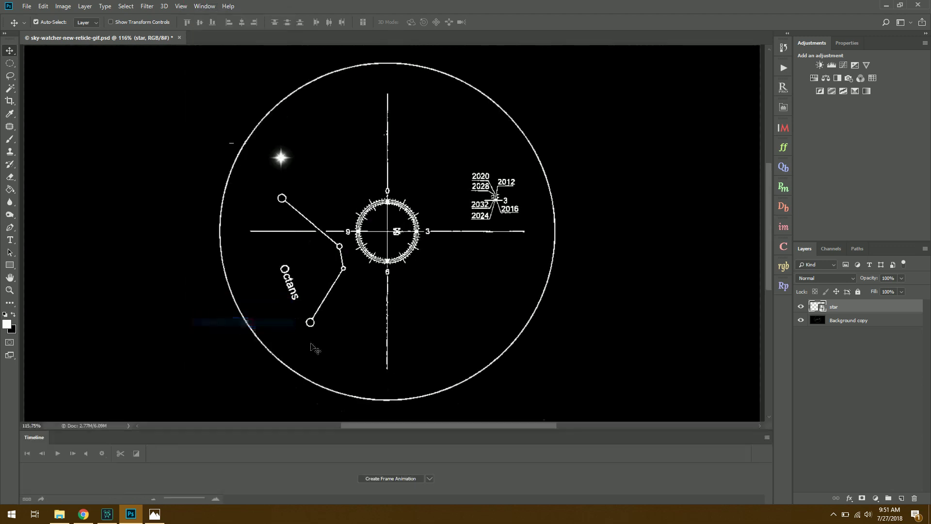
# Step: Set the Timeline's creation mode to Create Frame Animation
pyautogui.click(429, 478)
pyautogui.click(408, 488)
pyautogui.click(430, 479)
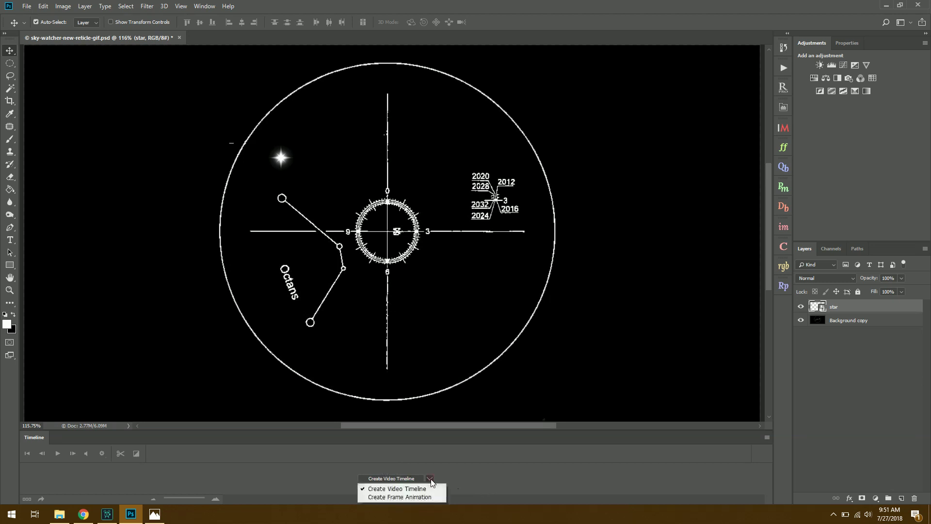
pyautogui.click(415, 496)
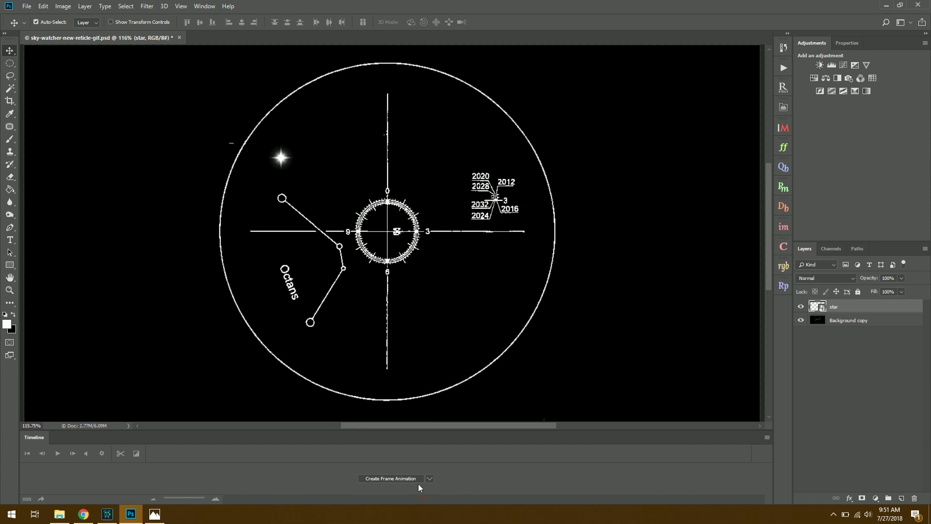
# Step: Create the frame animation, duplicate frame 1, and drag the star to the upper right above the 2020 marks
pyautogui.click(391, 478)
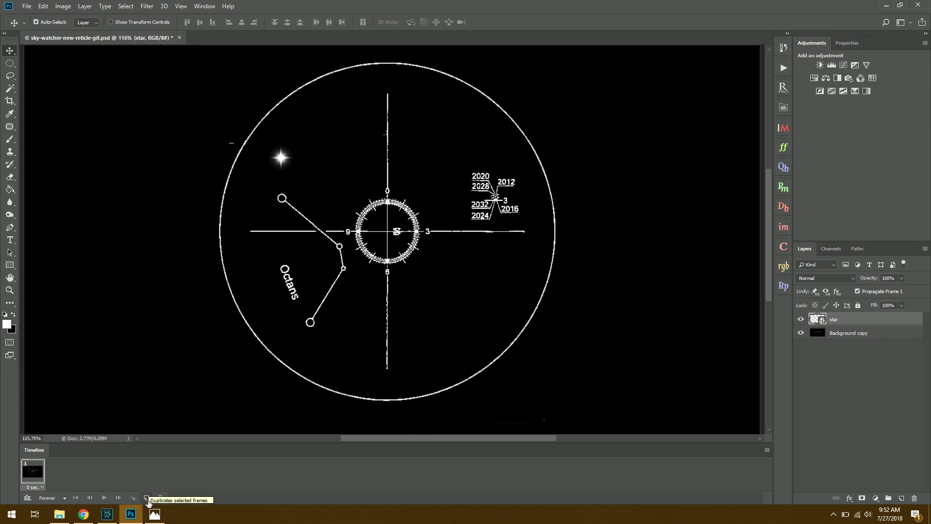
pyautogui.click(147, 498)
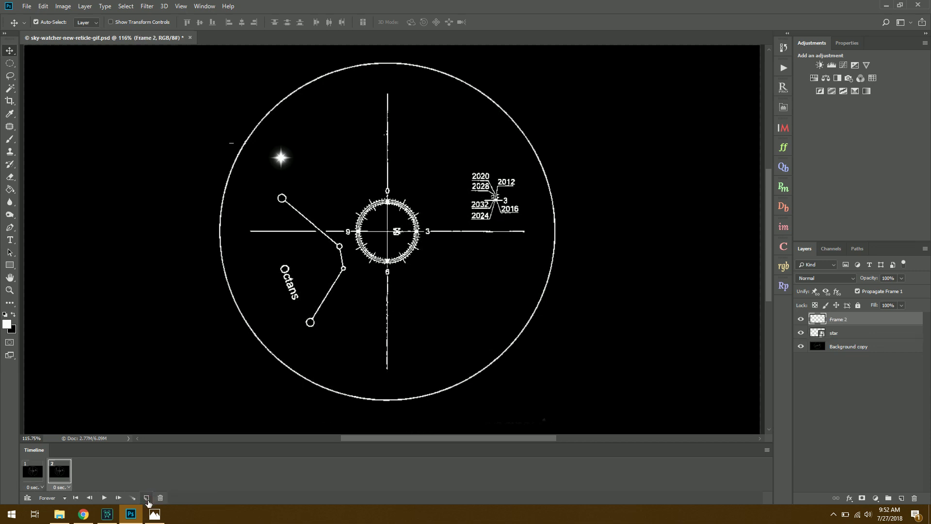
pyautogui.click(852, 335)
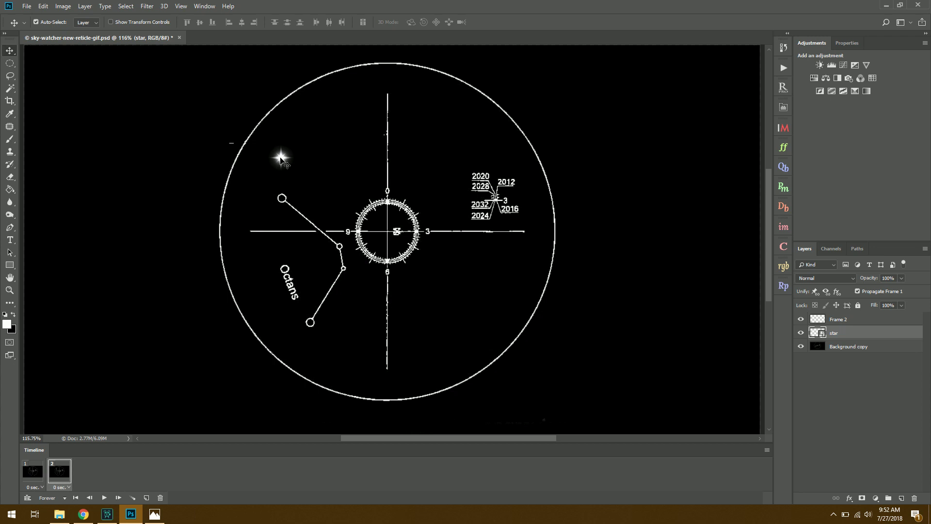
pyautogui.moveTo(281, 159); pyautogui.dragTo(462, 159)
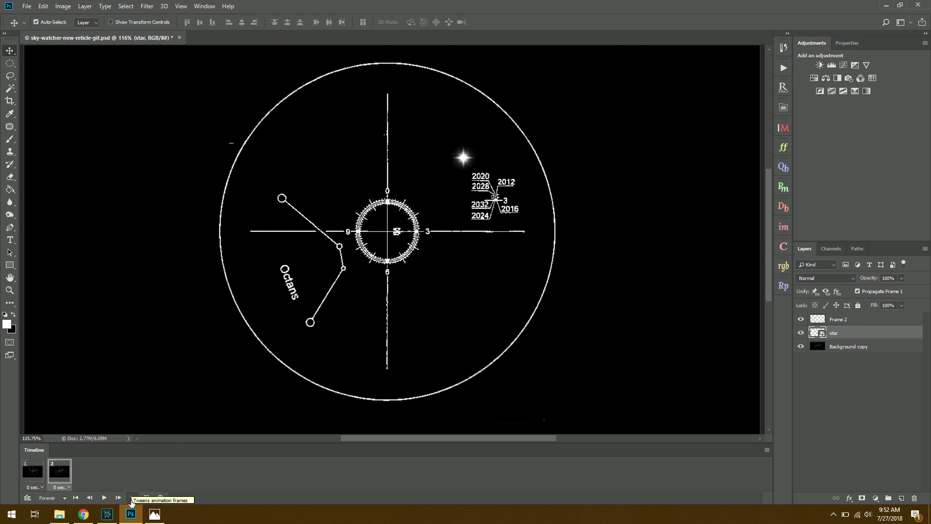
# Step: Tween 20 frames from the previous frame, bringing the animation to 22 frames
pyautogui.click(132, 499)
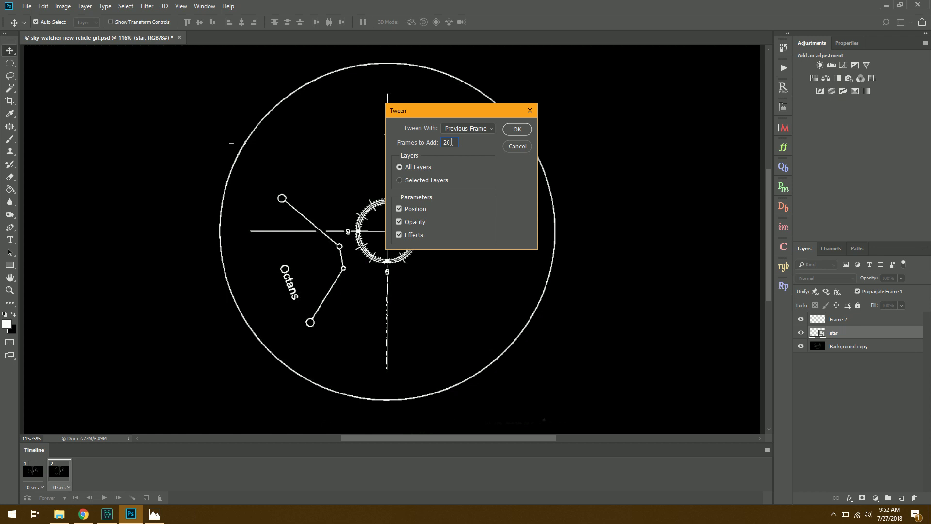
pyautogui.click(521, 130)
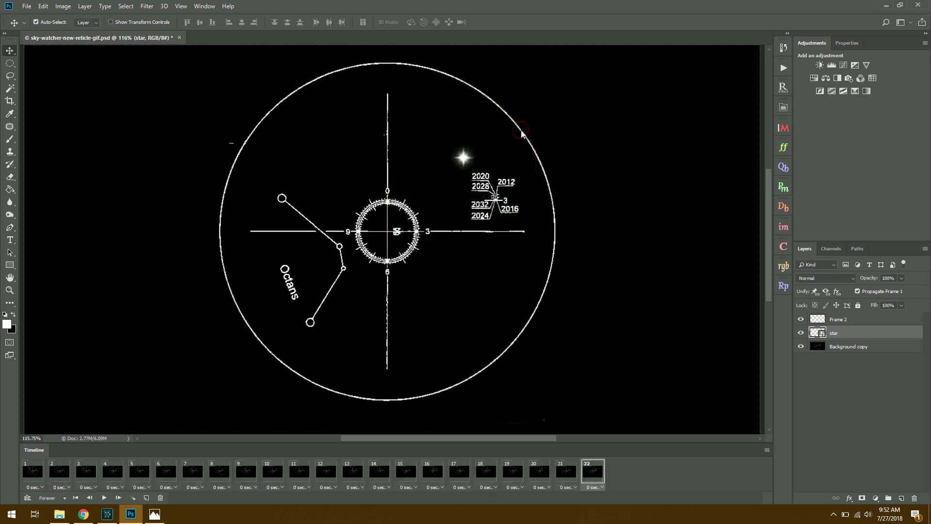
pyautogui.click(103, 497)
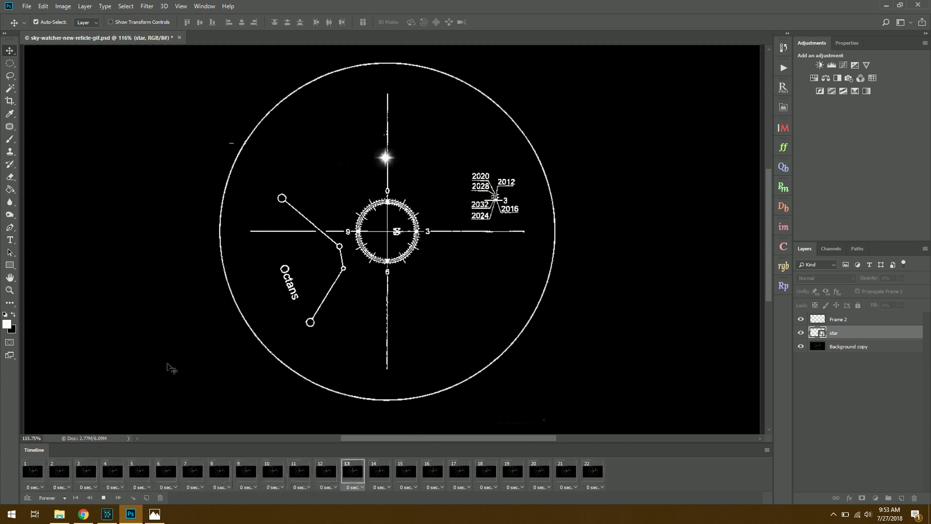
pyautogui.click(103, 498)
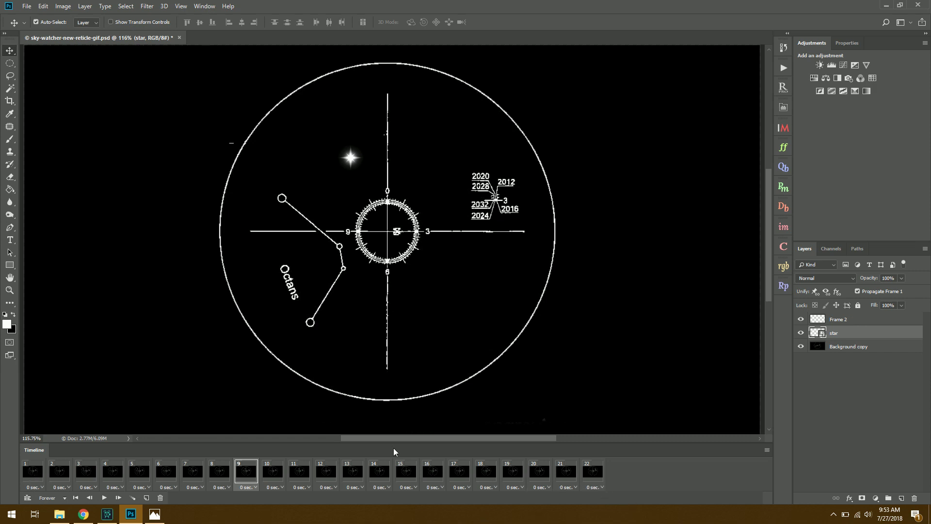
pyautogui.click(34, 470)
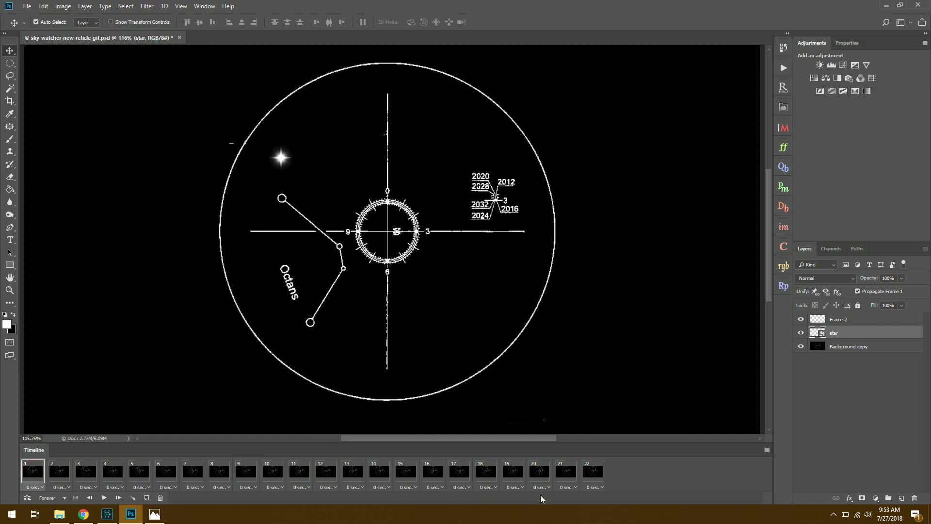
# Step: Select all 22 frames and set each frame's delay to 0.1 seconds
pyautogui.keyDown('shift'); pyautogui.click(598, 471); pyautogui.keyUp('shift')
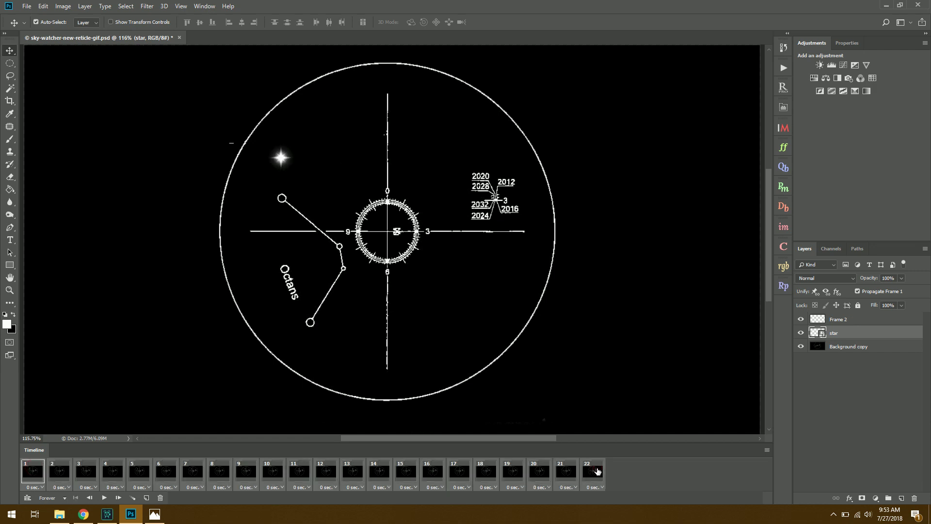
pyautogui.click(544, 488)
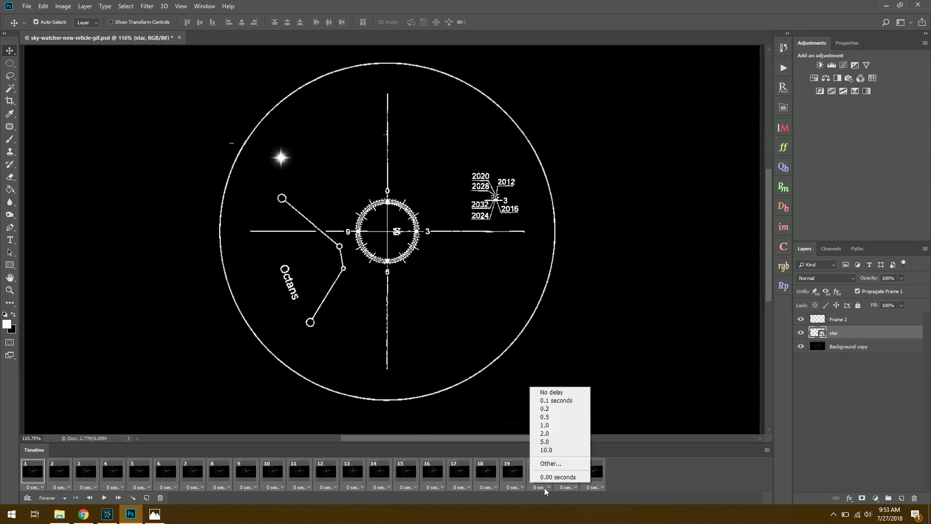
pyautogui.click(551, 400)
# Step: Play and stop the animation to preview the 0.1-second timing
pyautogui.click(105, 497)
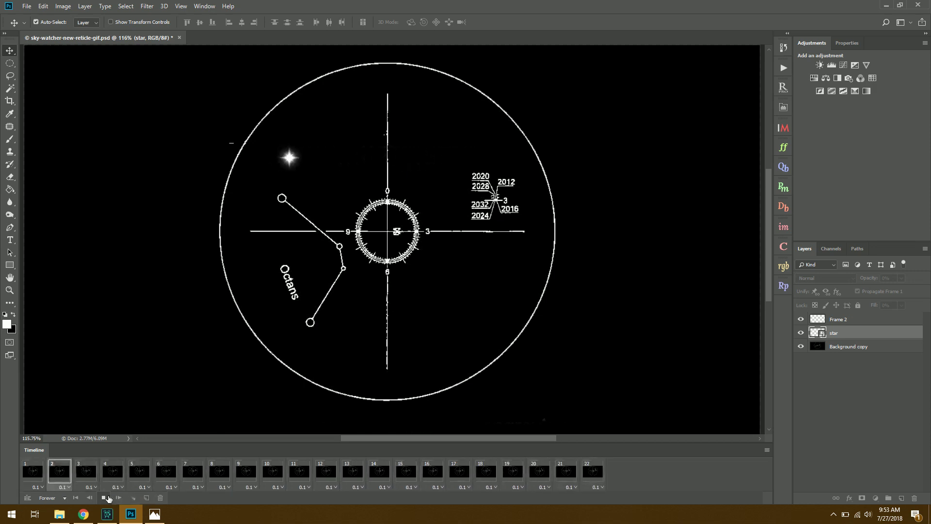
pyautogui.click(107, 498)
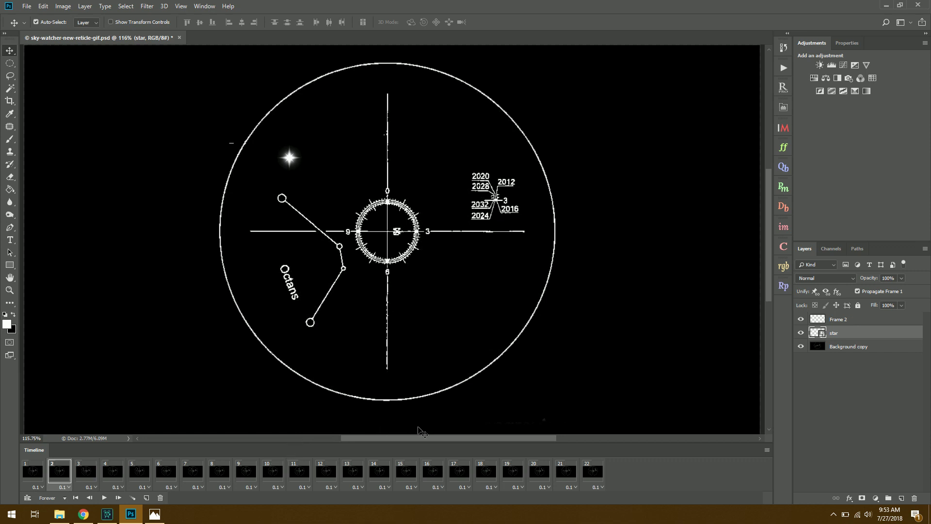
pyautogui.click(26, 6)
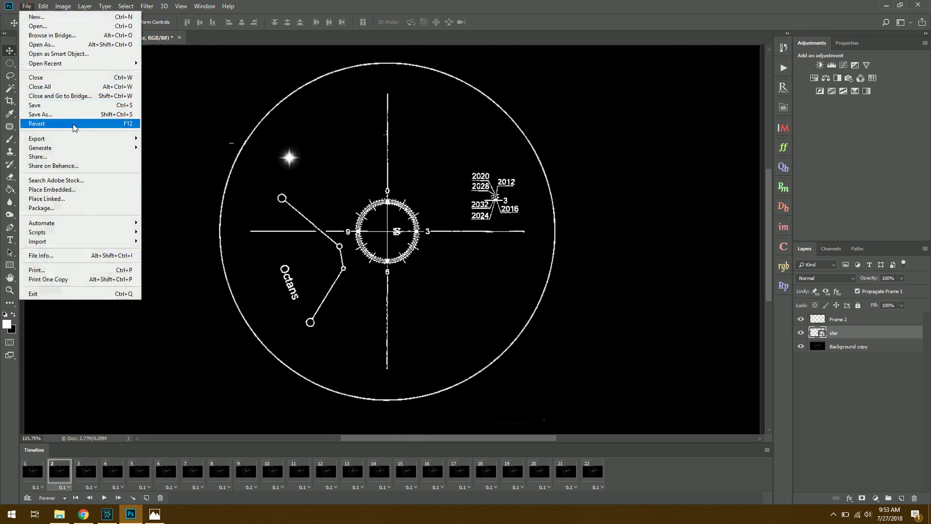
# Step: Show the File > Export submenu, then switch to the folder holding the exported files
pyautogui.moveTo(78, 140)
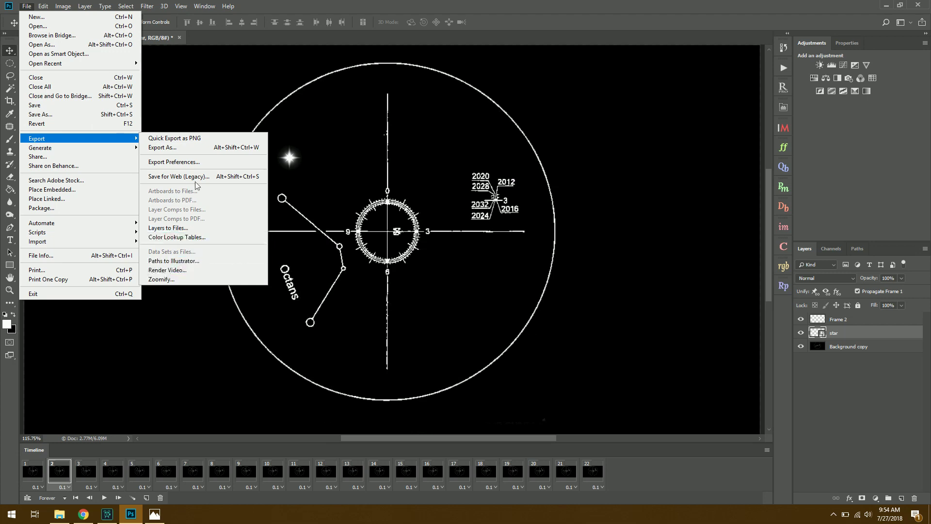
pyautogui.click(59, 514)
# Step: Play the exported sky-watcher-new-reticle-gif video in Movies & TV, then return to Photoshop
pyautogui.press('Right')
pyautogui.press('Return')
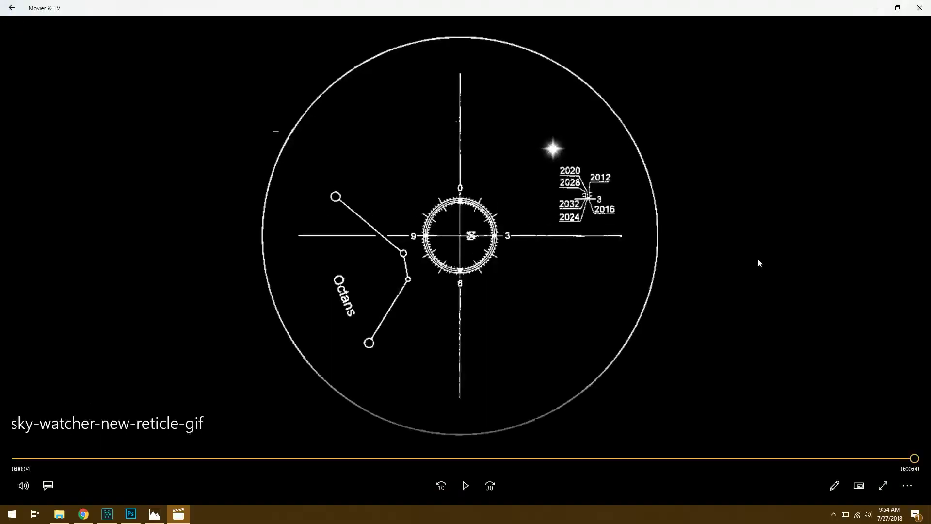
pyautogui.click(131, 514)
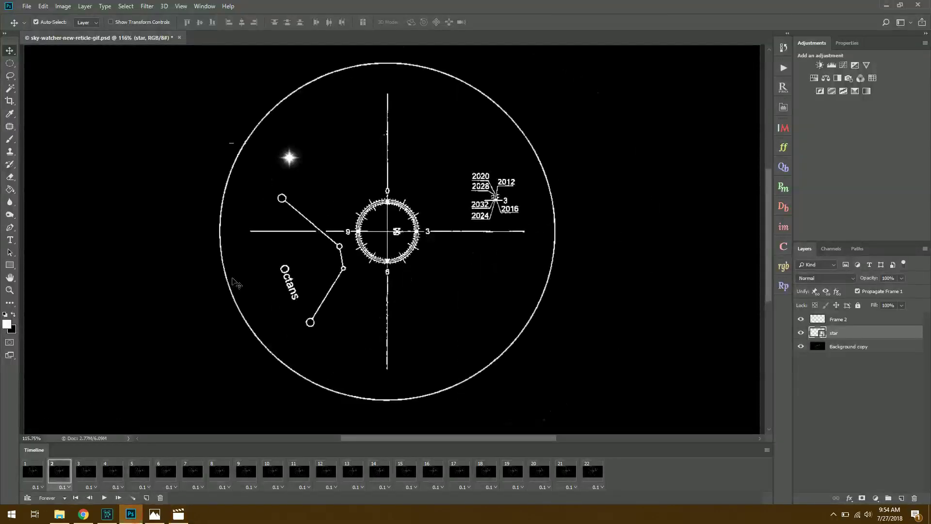
pyautogui.click(21, 5)
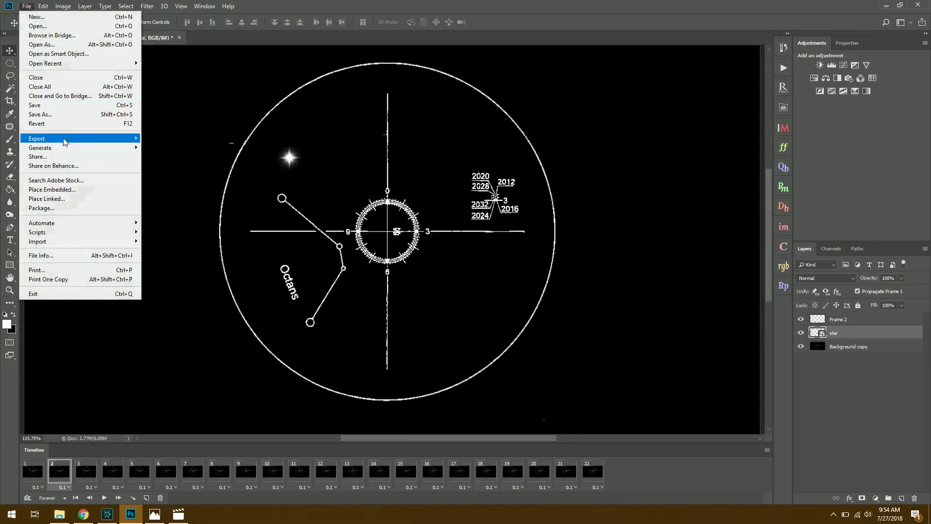
pyautogui.moveTo(64, 140)
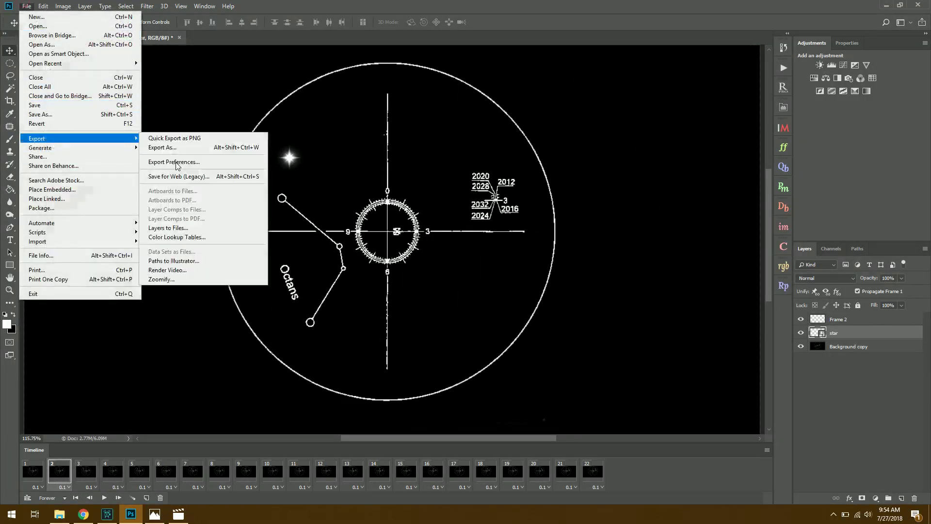
pyautogui.click(206, 268)
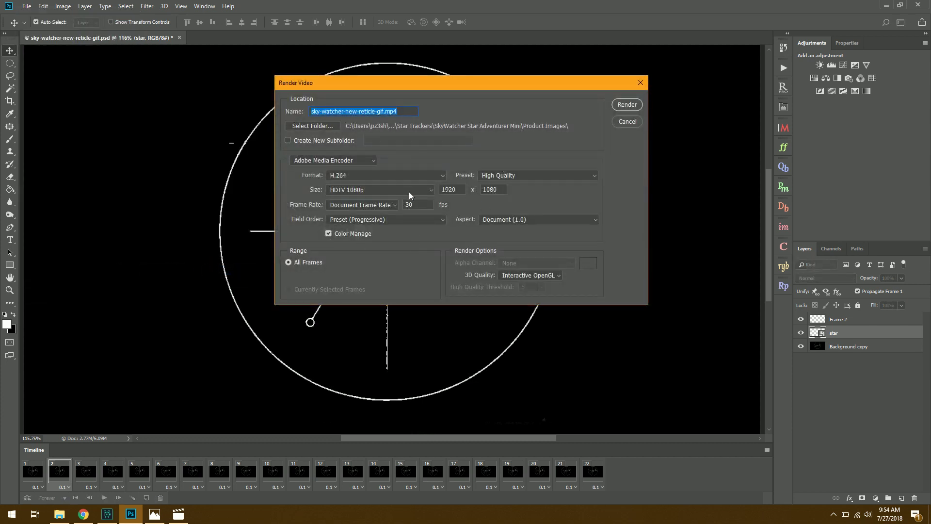
pyautogui.click(625, 121)
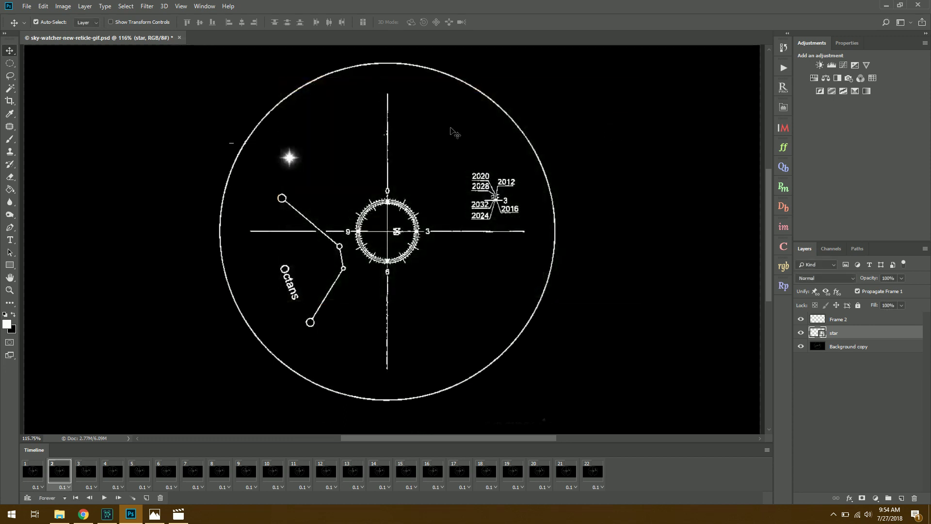
# Step: Open Save for Web (Legacy) from File > Export and preview the optimized GIF in a browser
pyautogui.click(26, 5)
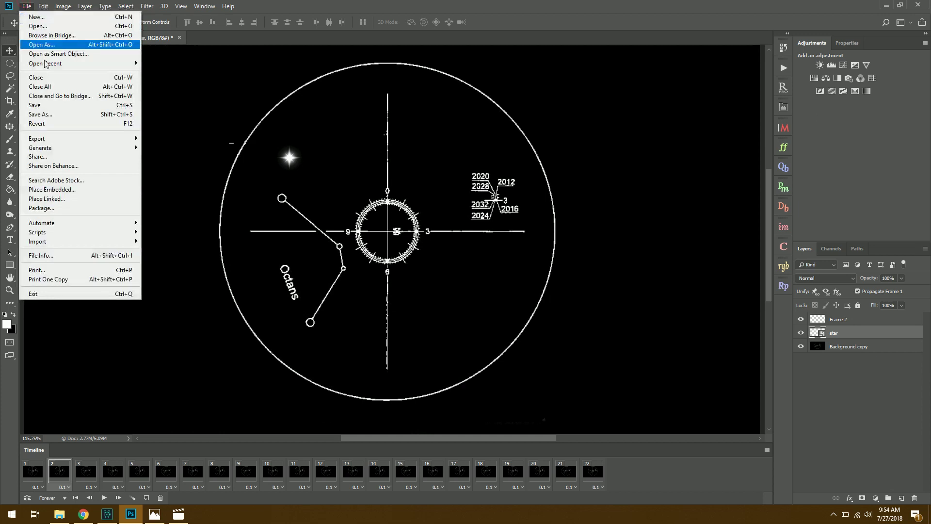
pyautogui.moveTo(61, 140)
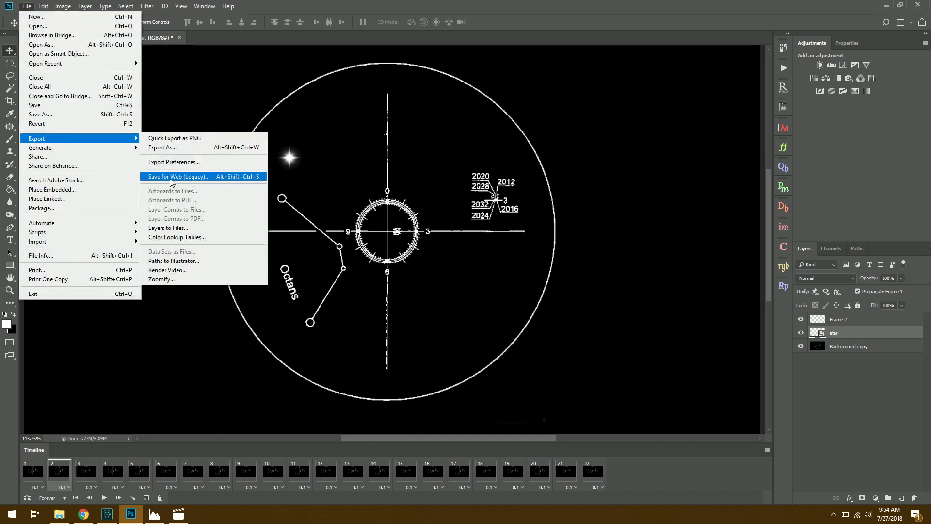
pyautogui.click(218, 178)
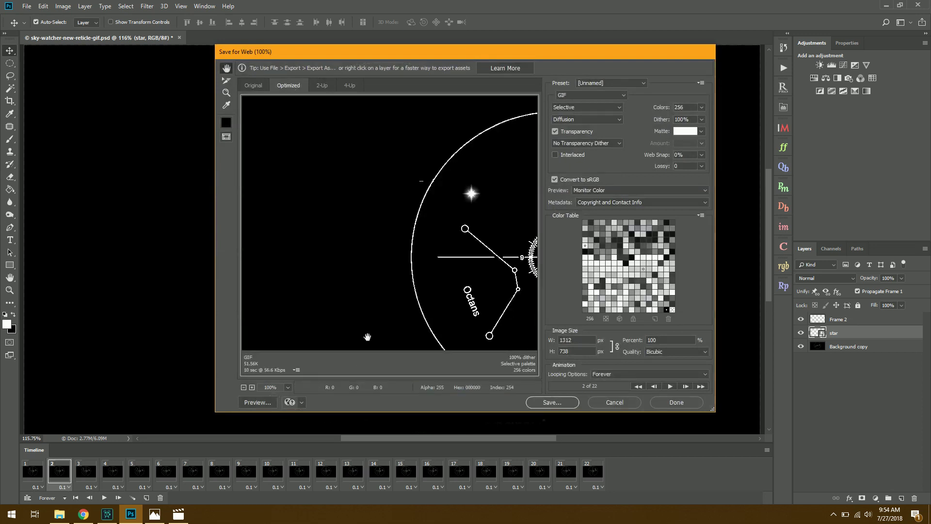
pyautogui.click(257, 403)
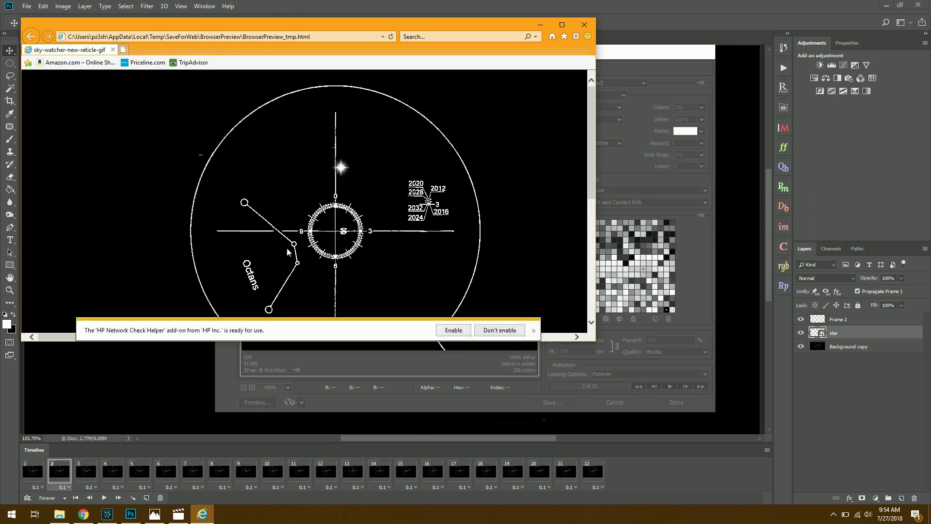
pyautogui.click(584, 25)
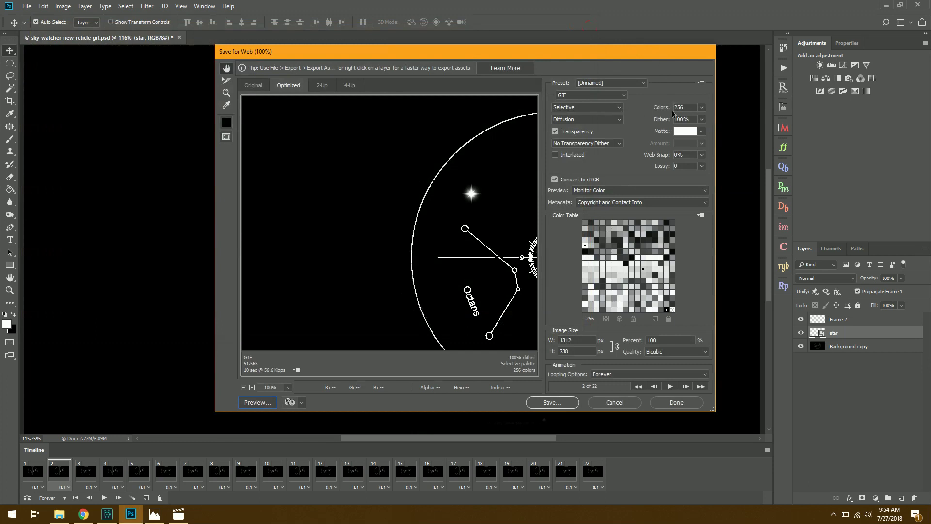
pyautogui.click(589, 95)
pyautogui.click(577, 104)
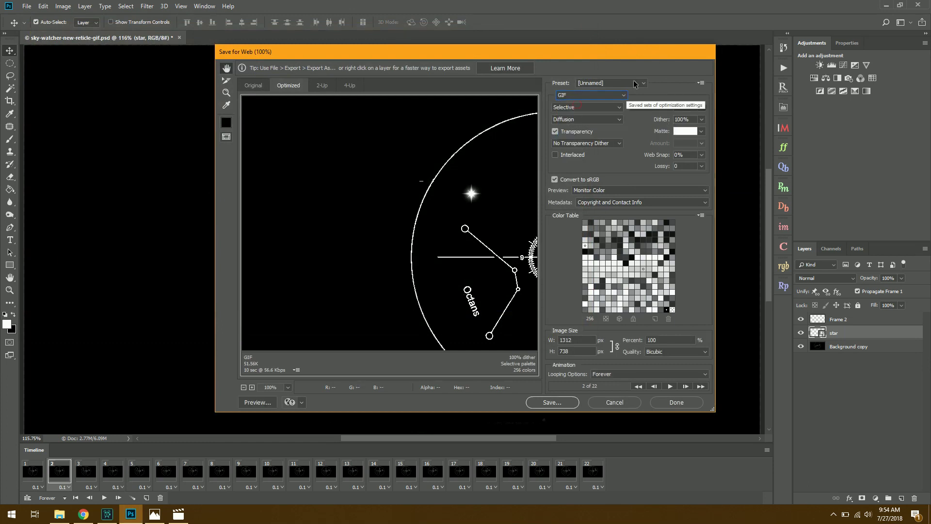
pyautogui.click(609, 83)
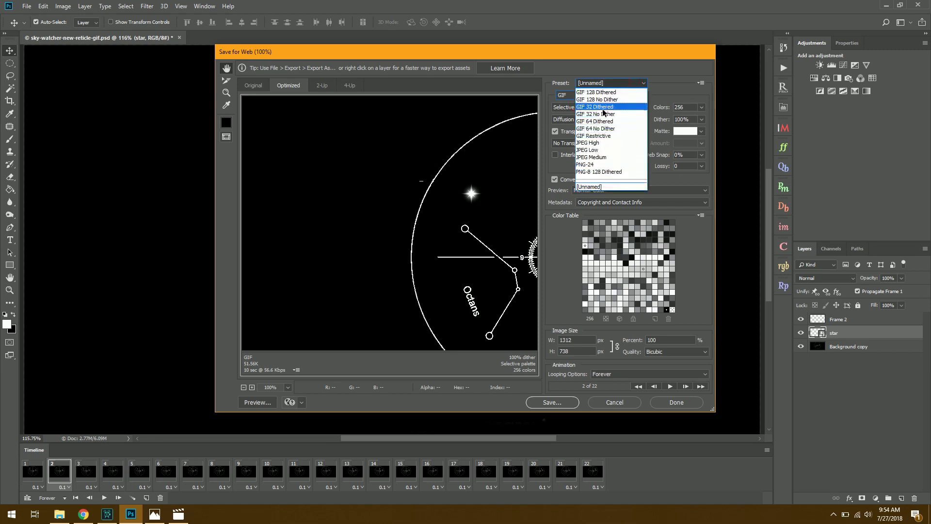
pyautogui.click(651, 74)
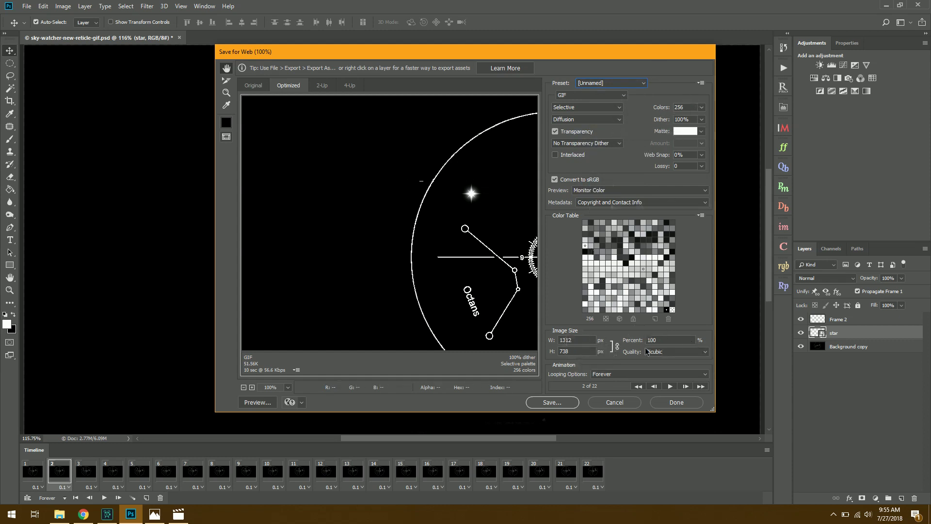
# Step: Save sky-watcher-new-reticle-gif.gif as Images Only, replacing the existing GIF in Product Images
pyautogui.click(549, 400)
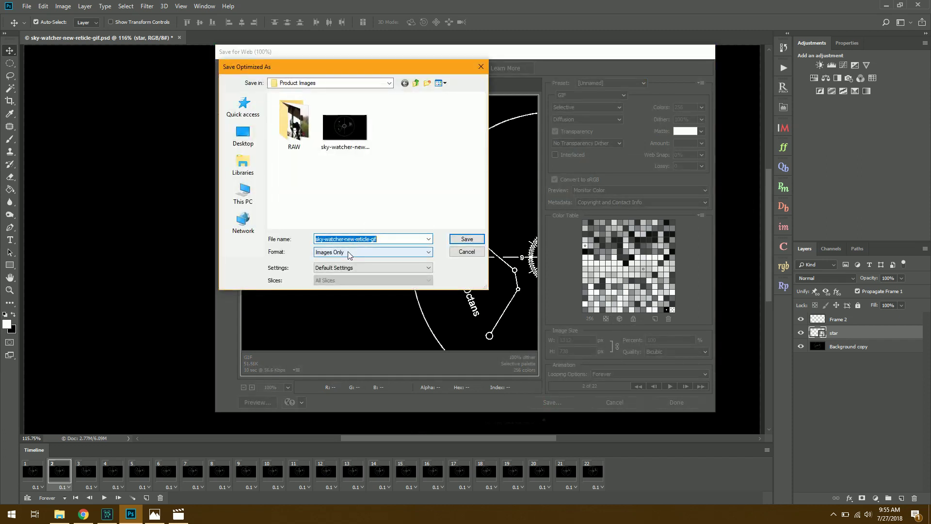
pyautogui.click(348, 252)
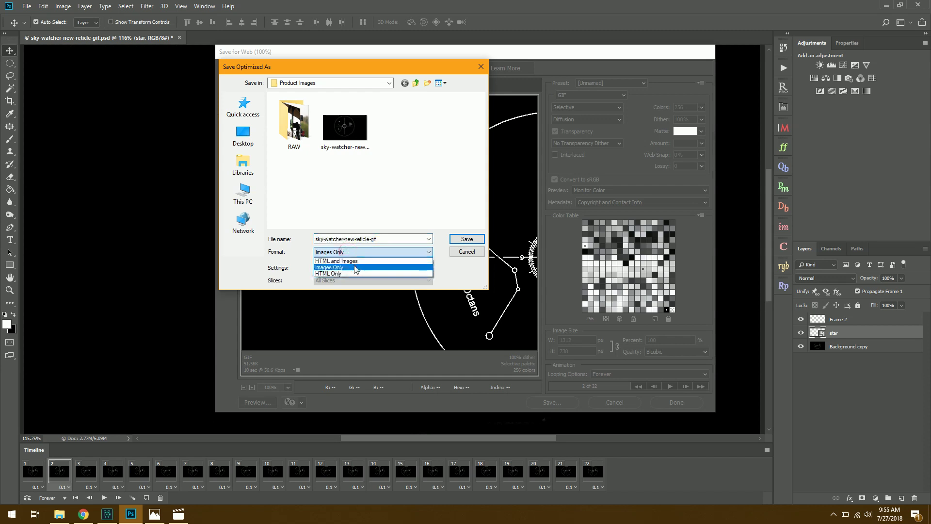
pyautogui.click(343, 262)
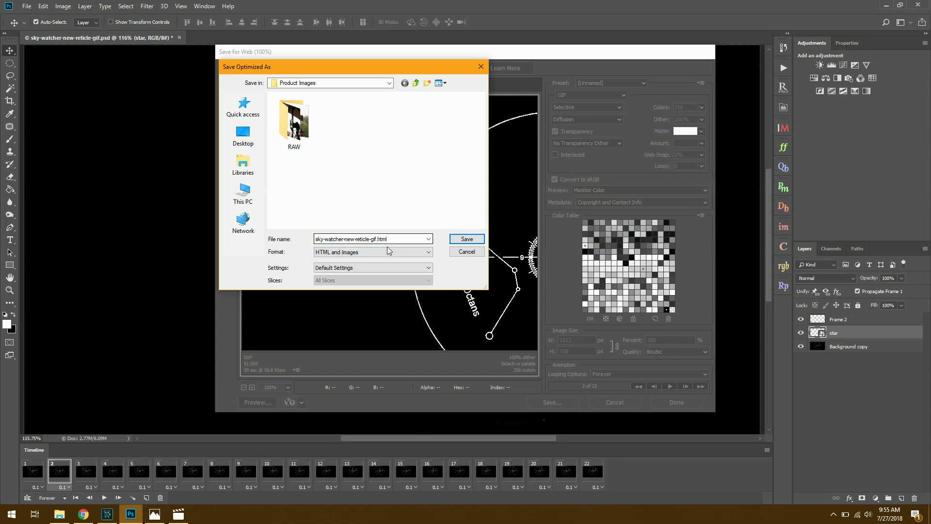
pyautogui.click(387, 251)
pyautogui.click(393, 262)
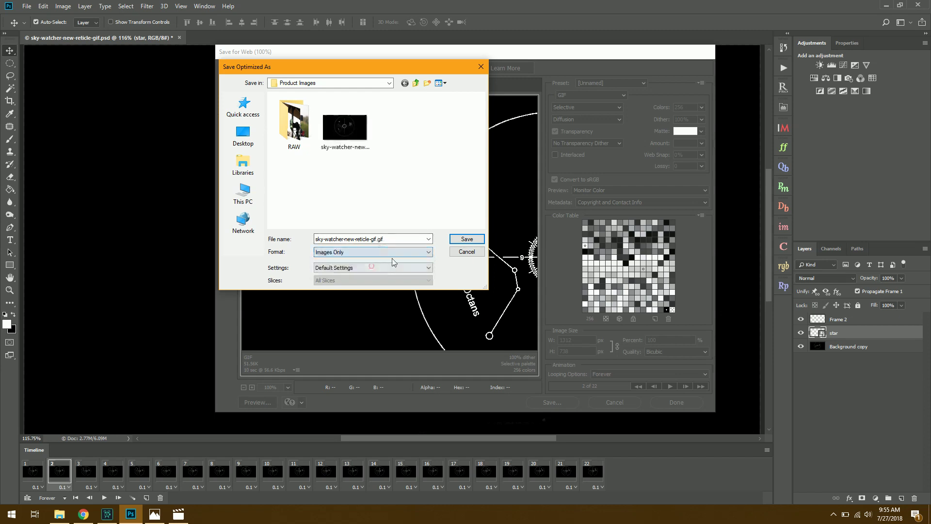
pyautogui.click(466, 238)
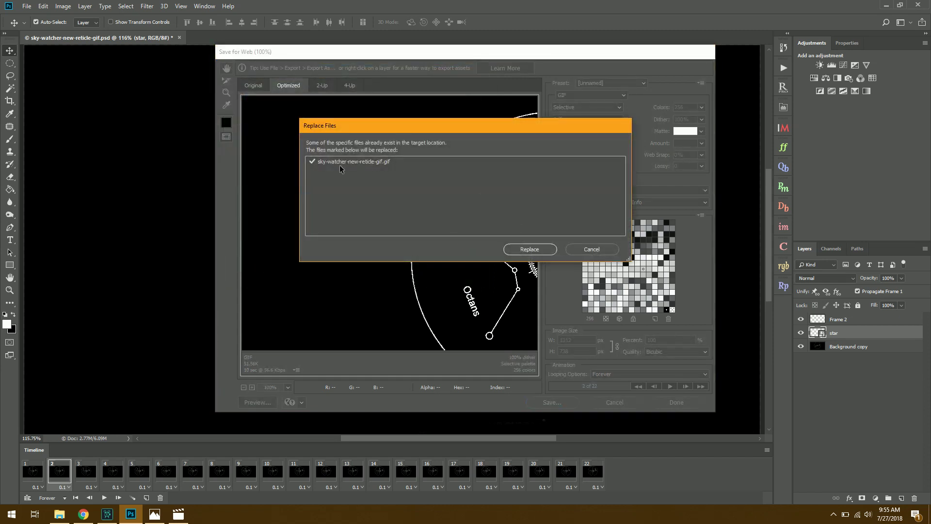
pyautogui.click(530, 249)
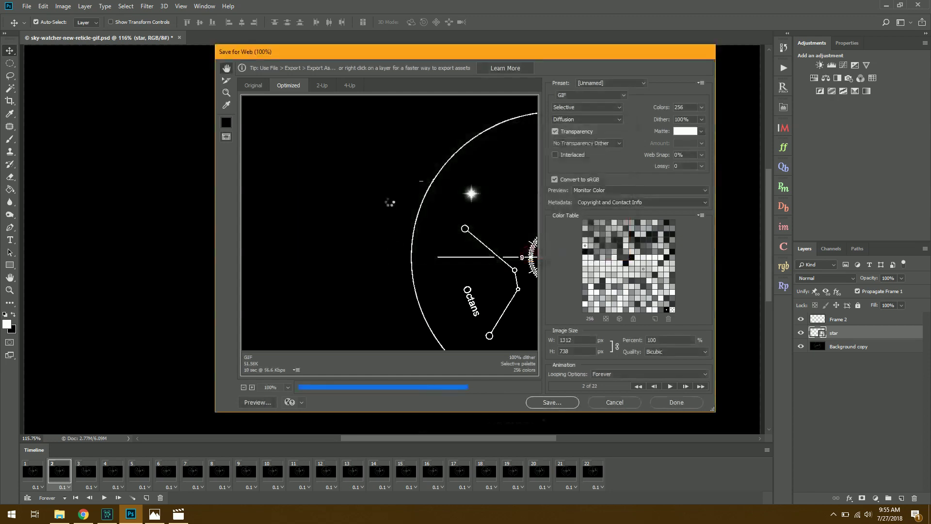
# Step: Play the saved reticle GIF from the Product Images folder in Photos, then close it
pyautogui.click(60, 514)
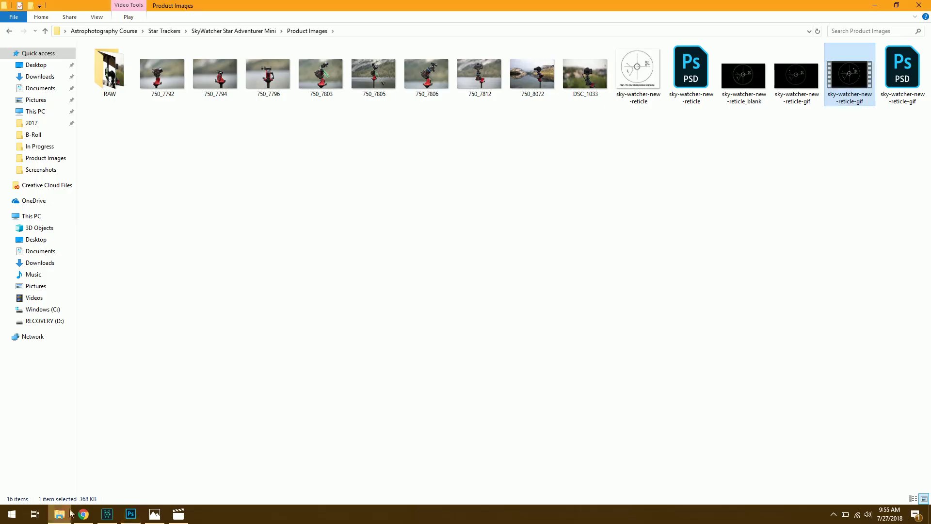
pyautogui.doubleClick(785, 88)
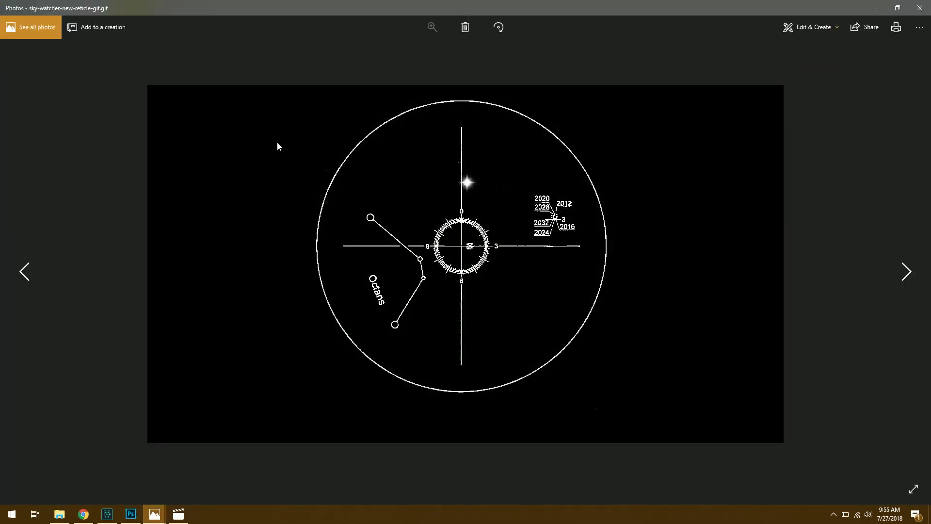
pyautogui.hotkey('alt', 'F4')
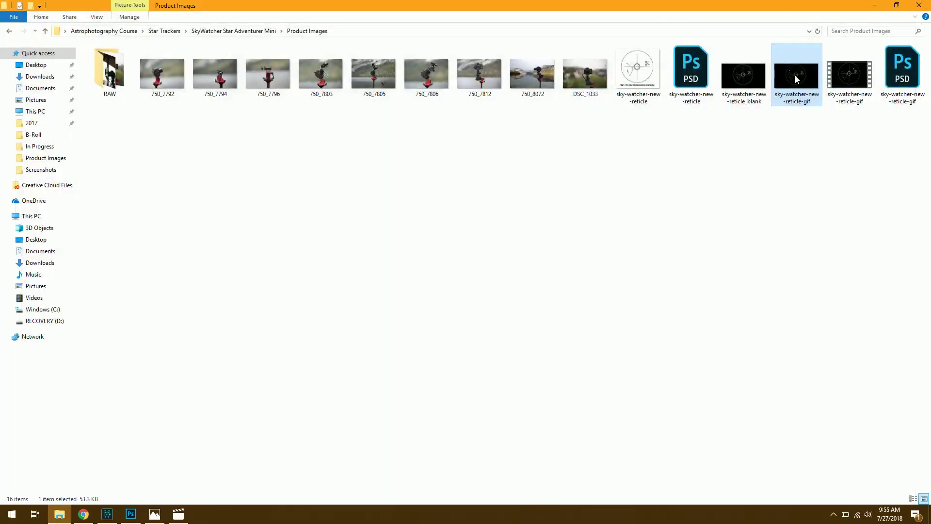
# Step: View the same GIF in Internet Explorer, then close it to return to Photoshop
pyautogui.rightClick(796, 79)
pyautogui.moveTo(825, 206)
pyautogui.click(752, 206)
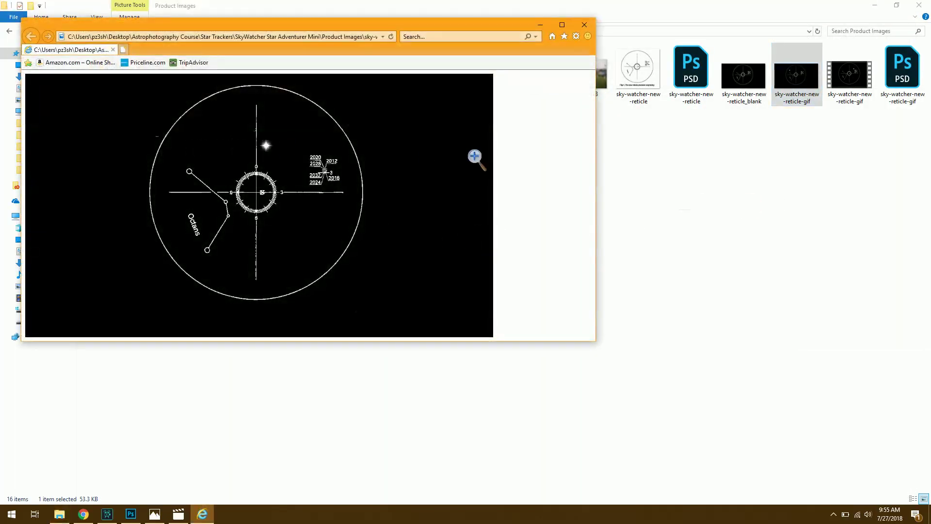
pyautogui.click(584, 24)
pyautogui.click(130, 514)
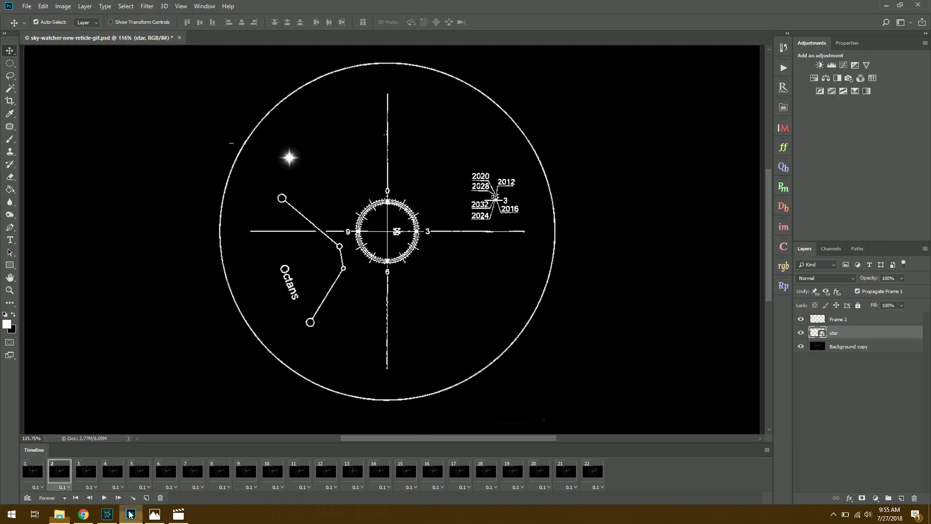
pyautogui.scroll(-2, 310, 279)
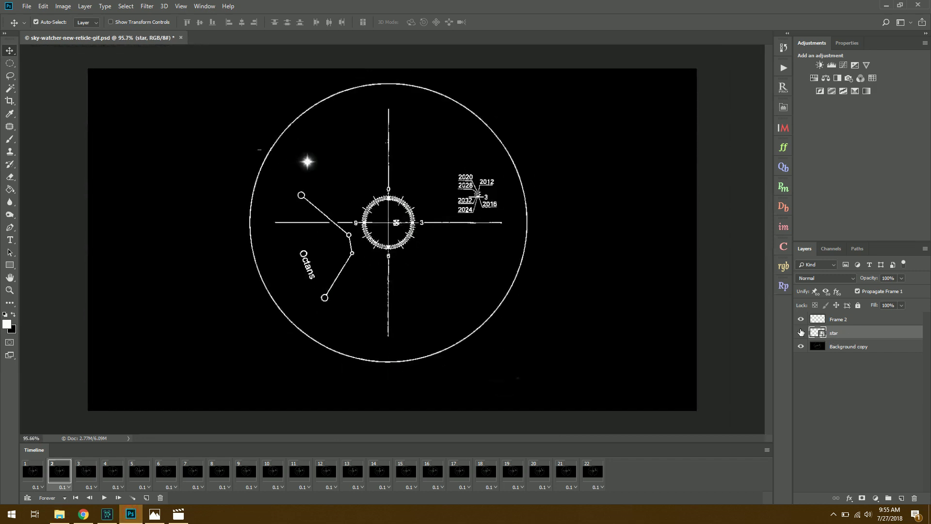
pyautogui.click(801, 332)
pyautogui.click(801, 333)
pyautogui.click(26, 6)
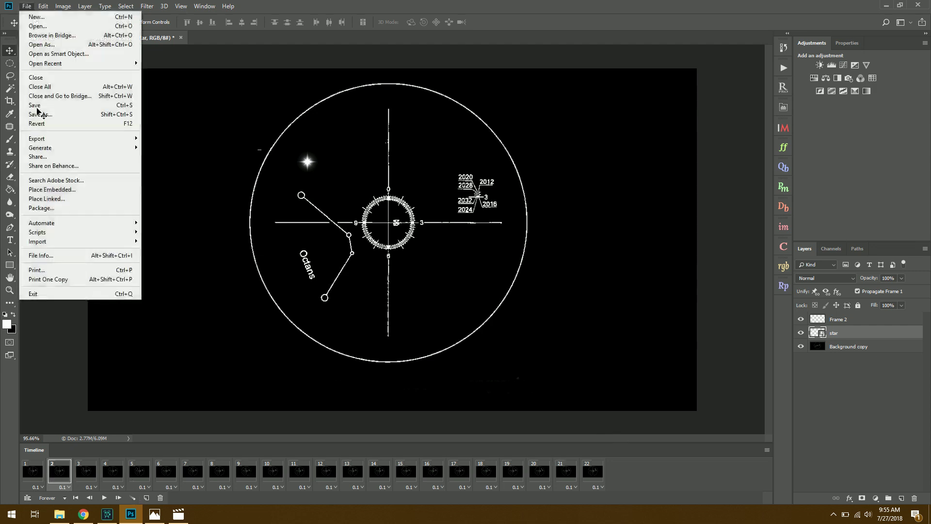
pyautogui.moveTo(52, 140)
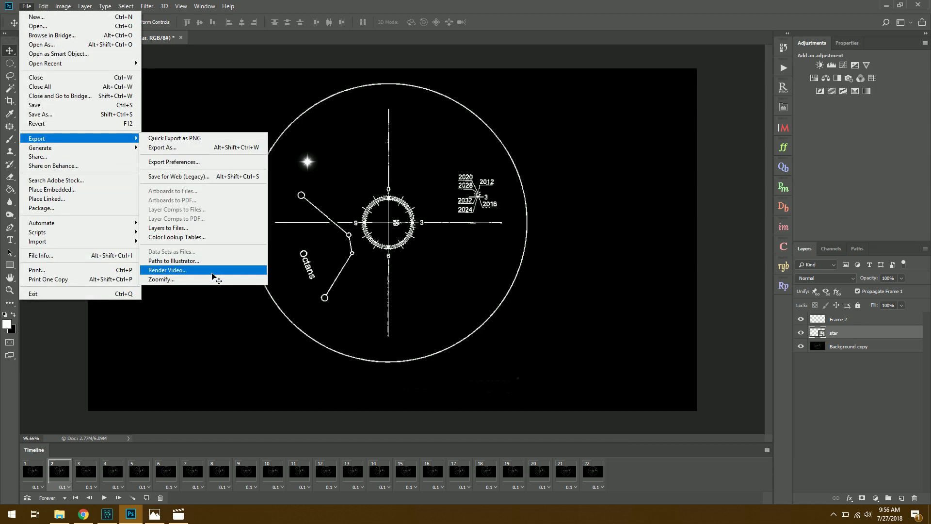
pyautogui.click(202, 177)
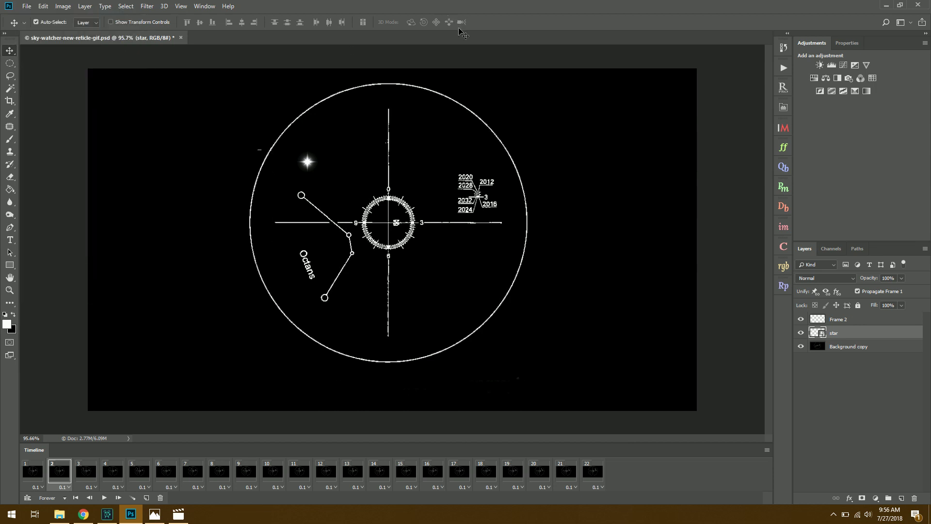